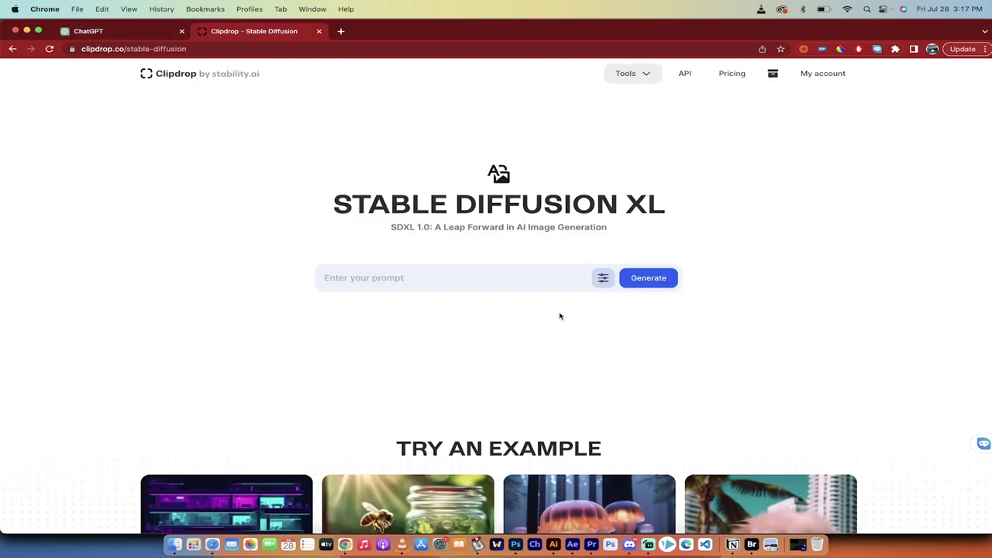
- Select the surreal nebula-twilight landscape prompt in the ChatGPT conversation
left_click(446, 281)
left_click(197, 51)
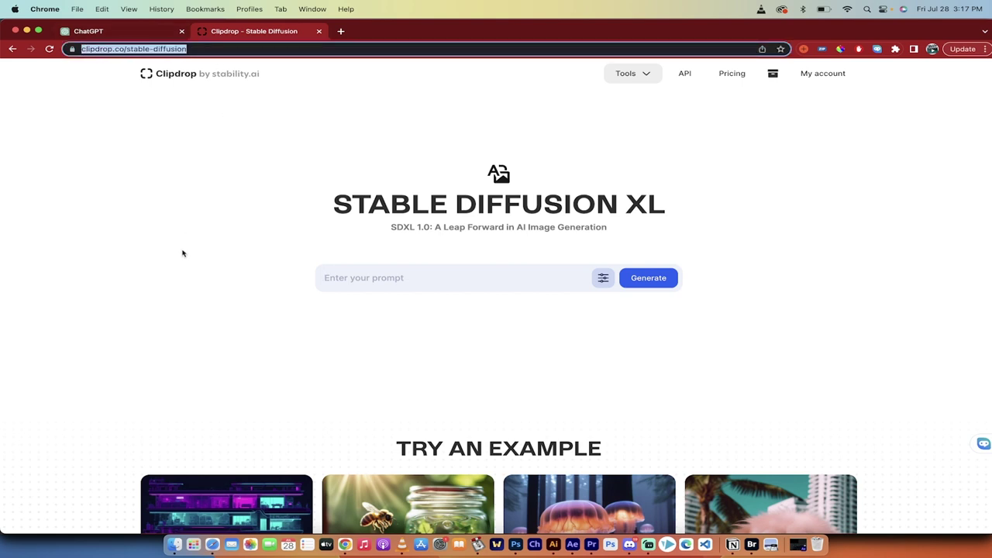
left_click(369, 276)
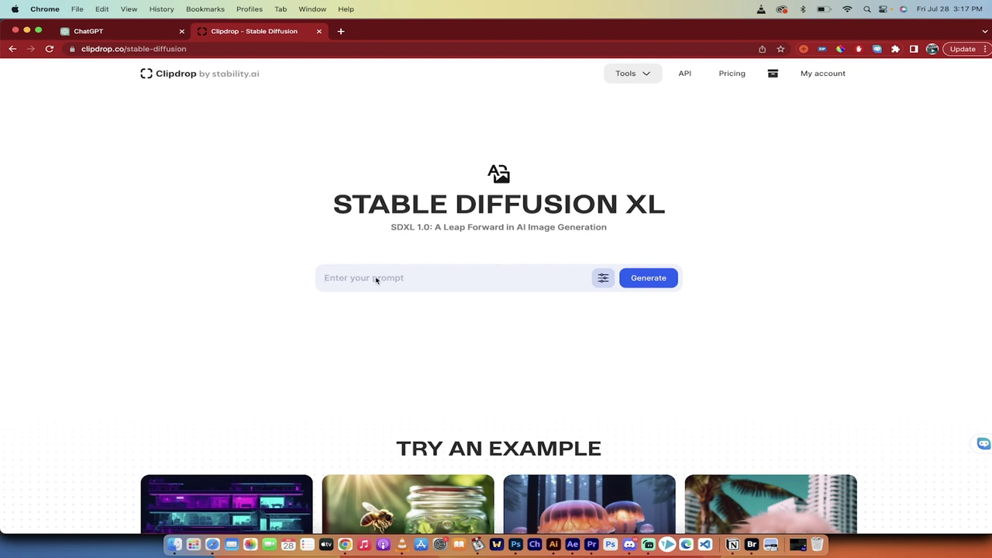
left_click(120, 30)
left_click_drag(389, 187, 532, 206)
key("super+c")
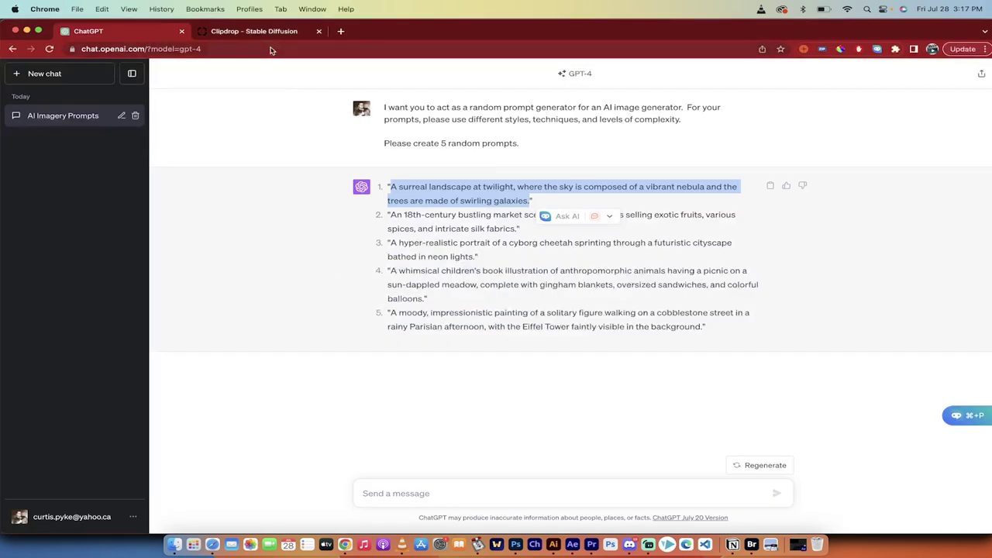
- Paste the landscape prompt into Clipdrop and generate images, skipping the subscription offer
left_click(260, 33)
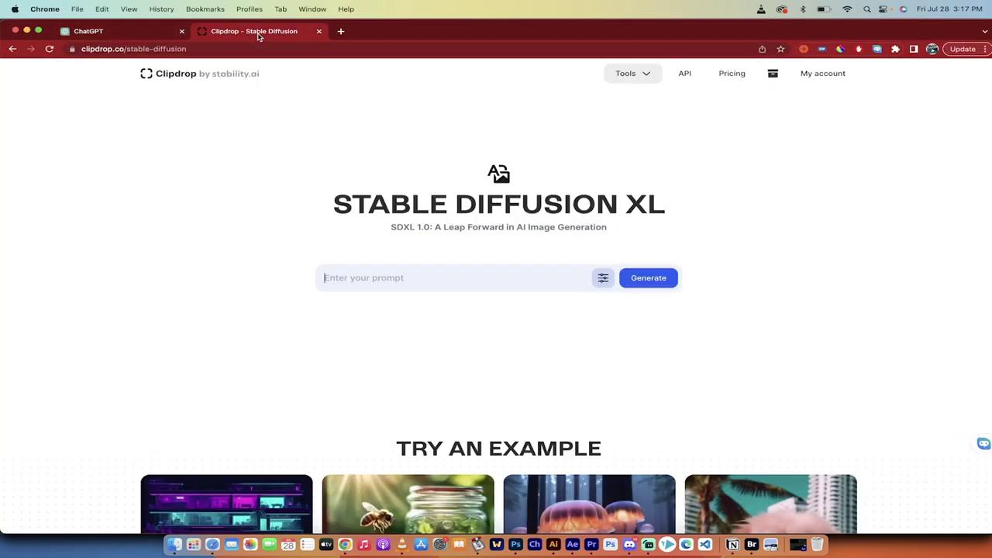
left_click(360, 283)
key("super+v")
left_click(668, 301)
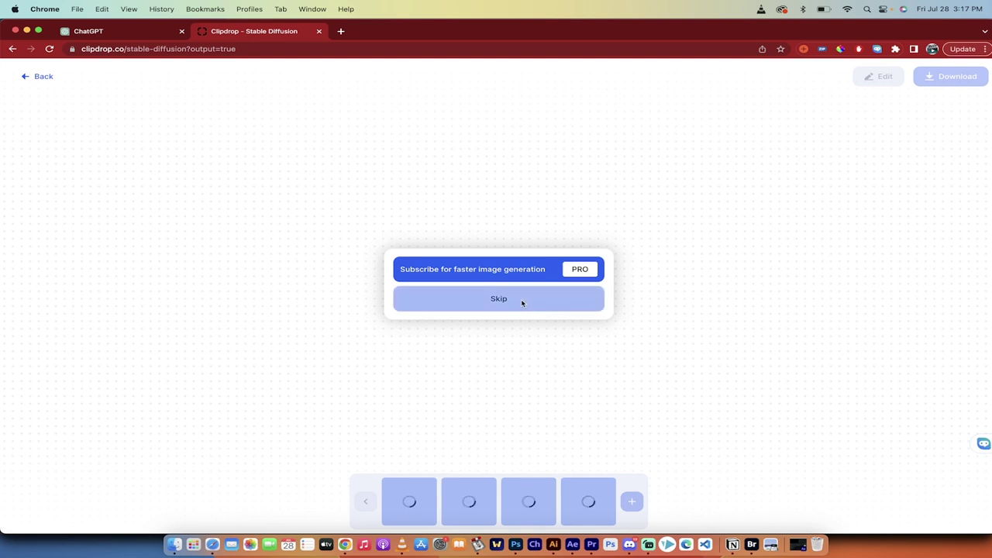
left_click(522, 303)
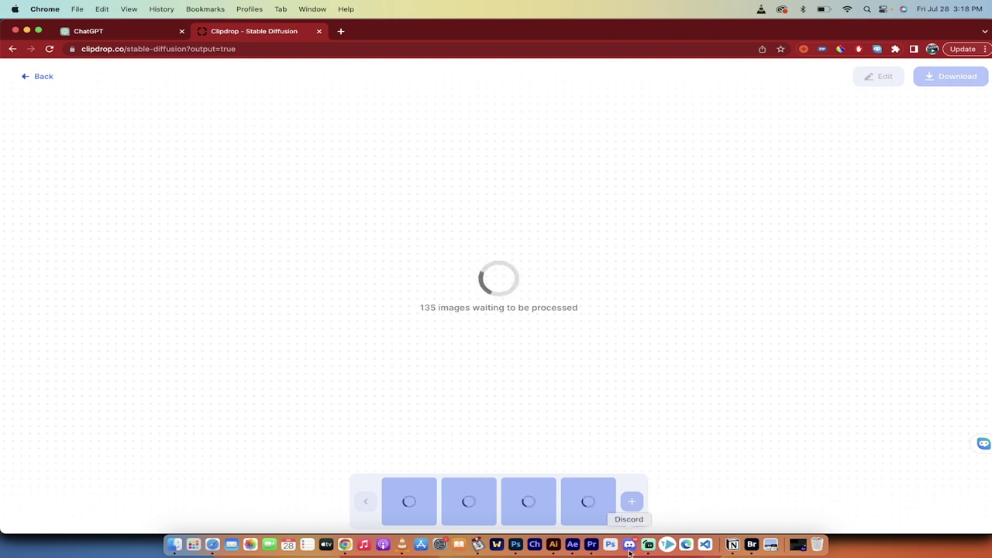
- Send Midjourney Bot an /imagine request with the pasted nebula-twilight landscape prompt
left_click(630, 547)
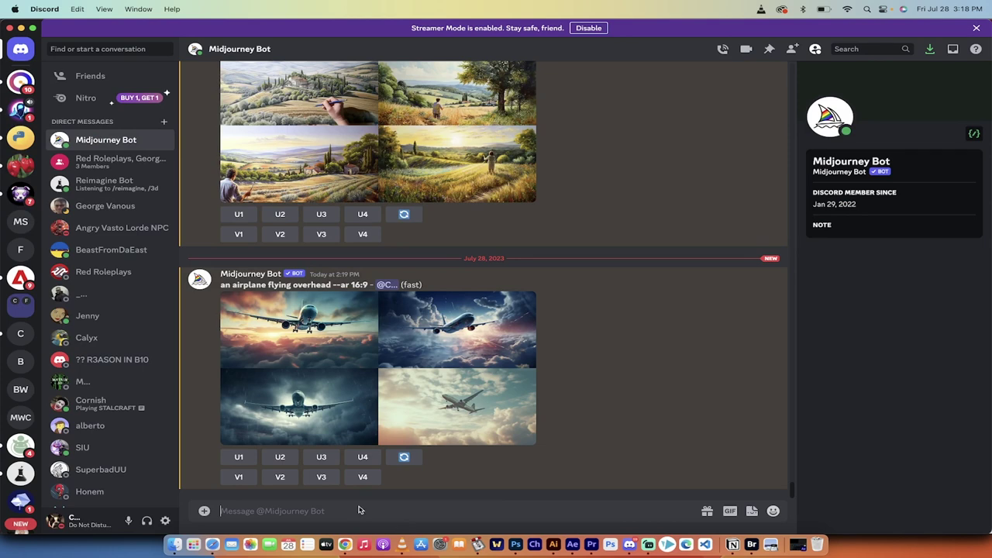
type("/imagine")
key("Return")
key("super+v")
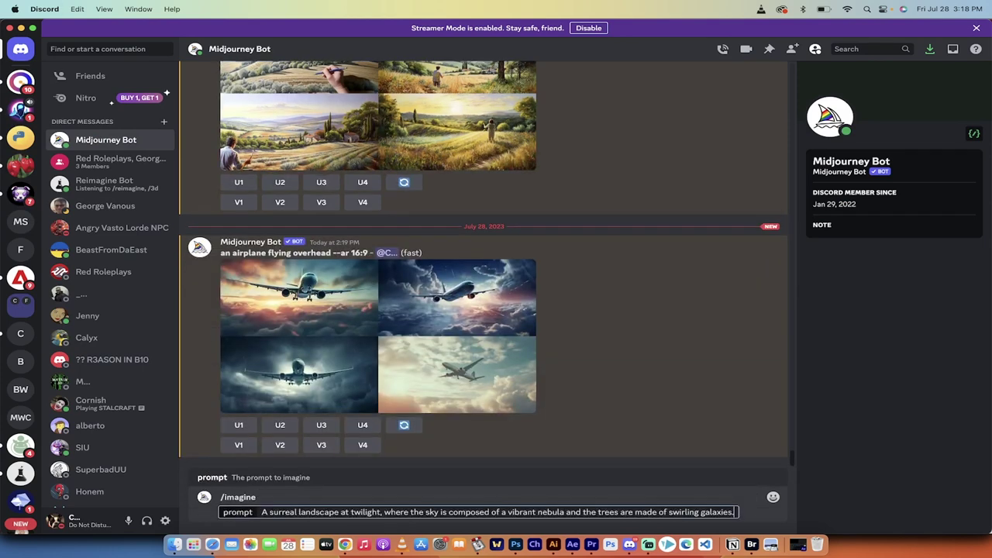
key("Return")
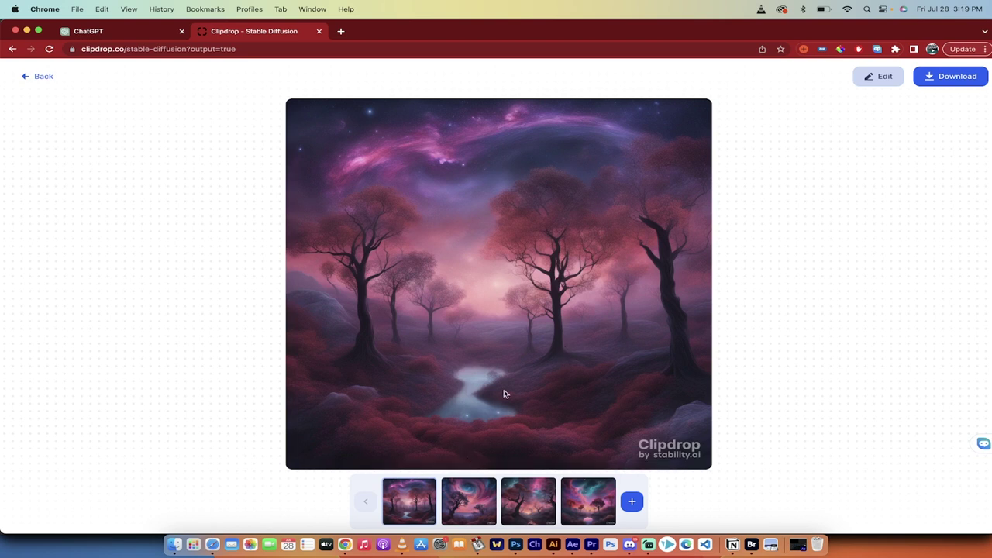
- View the second, third and fourth nebula-forest results in Clipdrop, then bring Discord forward
left_click(473, 508)
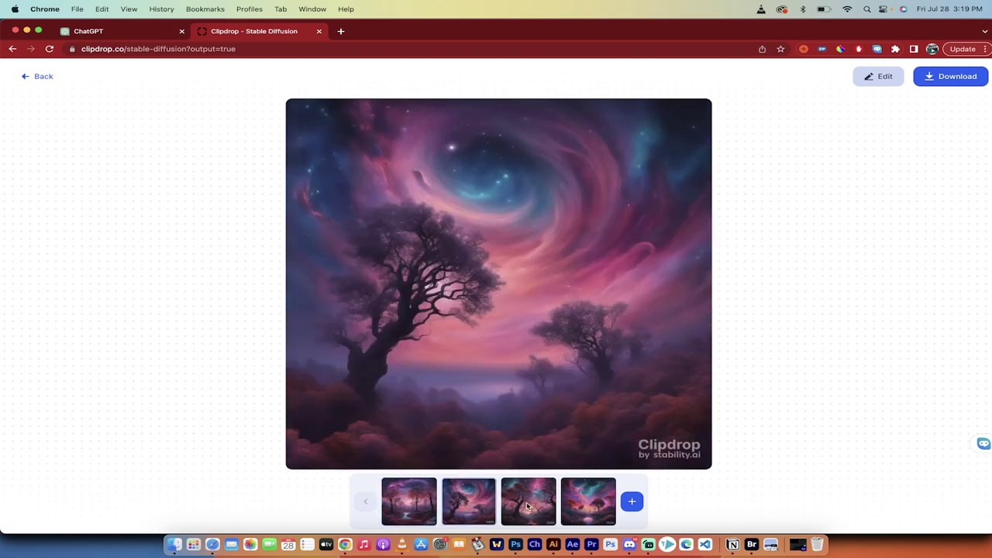
left_click(528, 507)
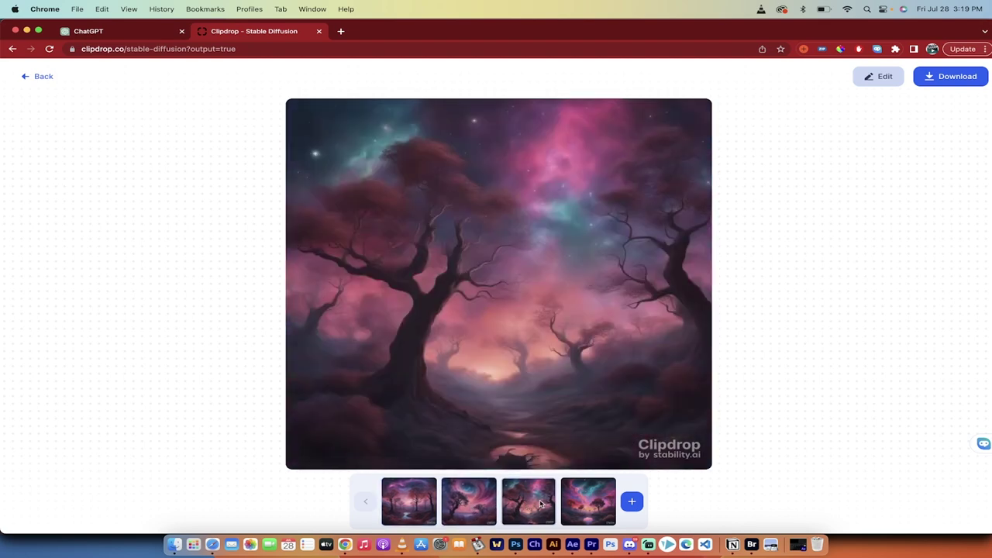
left_click(586, 505)
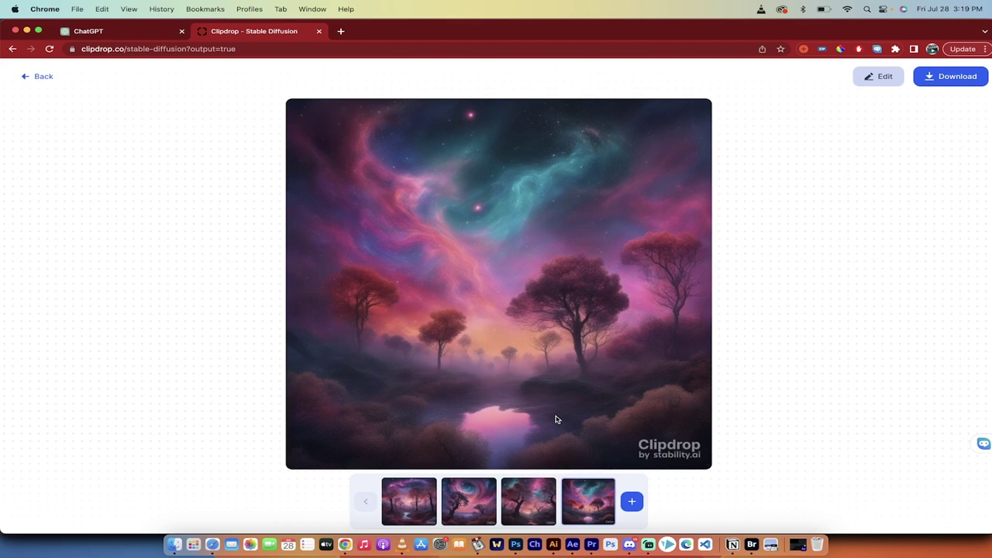
left_click(629, 549)
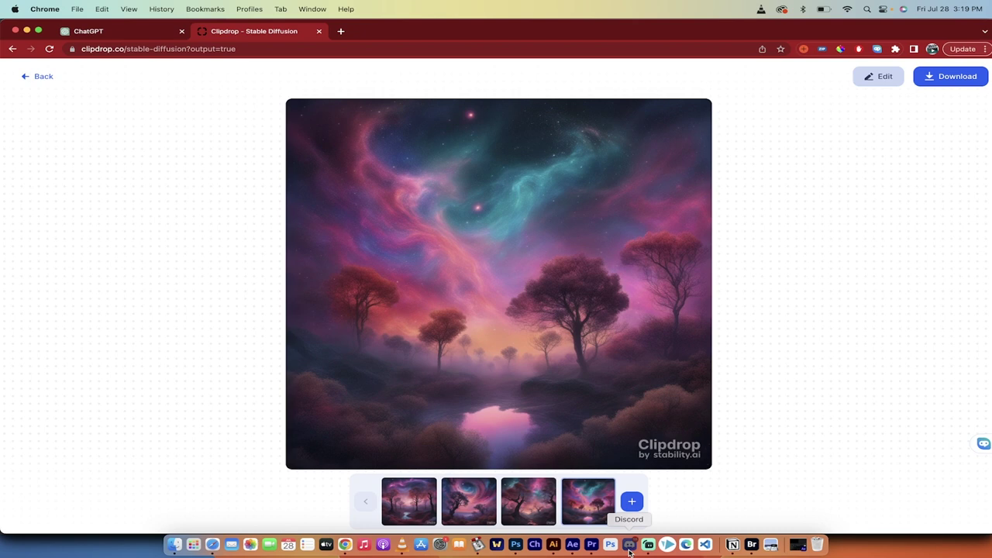
- Enlarge Midjourney's surreal landscape grid in Discord's image viewer
left_click(317, 339)
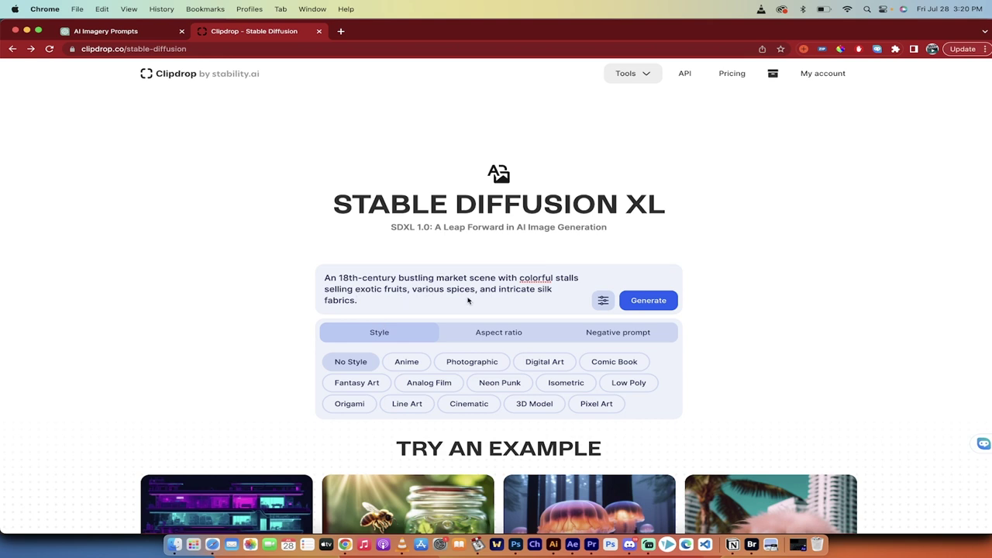
- Generate the market-scene images in Clipdrop, skip the subscription offer, and switch to Discord
left_click(643, 309)
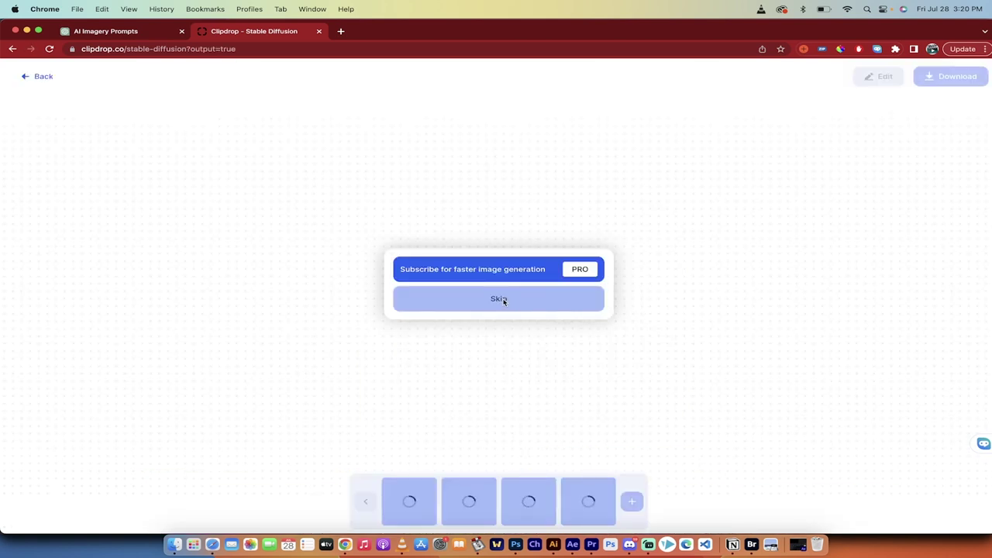
left_click(502, 299)
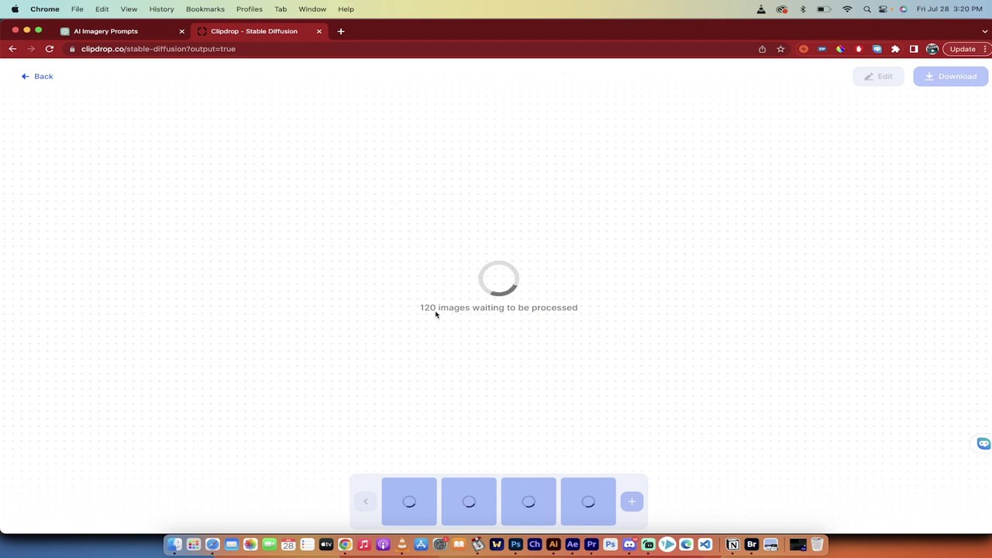
left_click(629, 544)
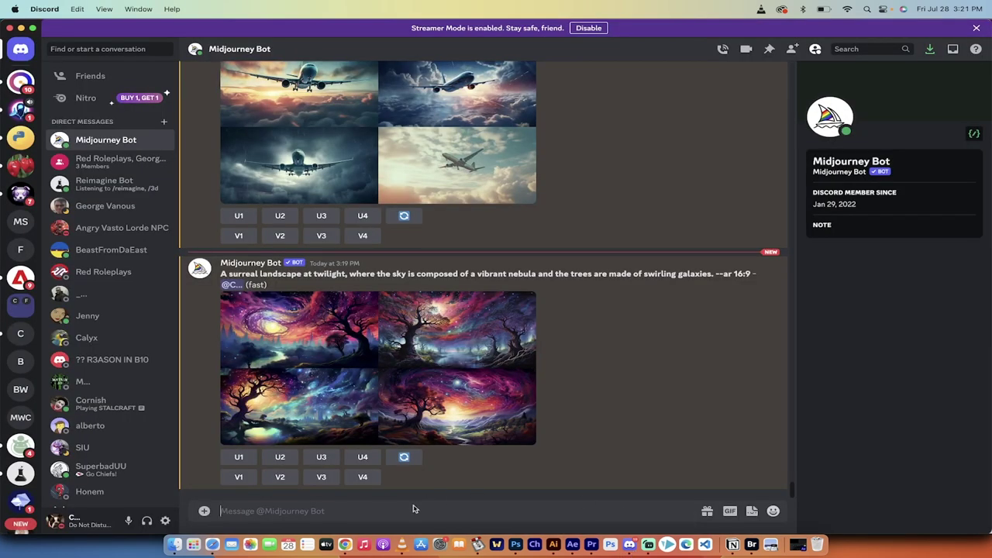
- Submit /imagine with the pasted 18th-century market-scene prompt to Midjourney Bot
type("/imagine")
key("Tab")
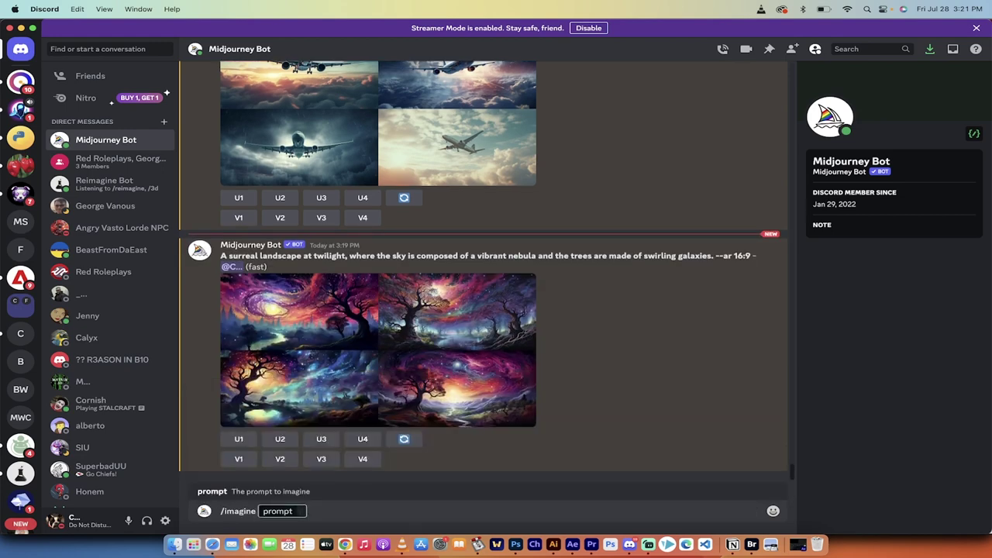
type("An 18th-century bustling market scene with colorful stalls selling exotic fruits, various spices, and intricate silk fabrics.")
key("Return")
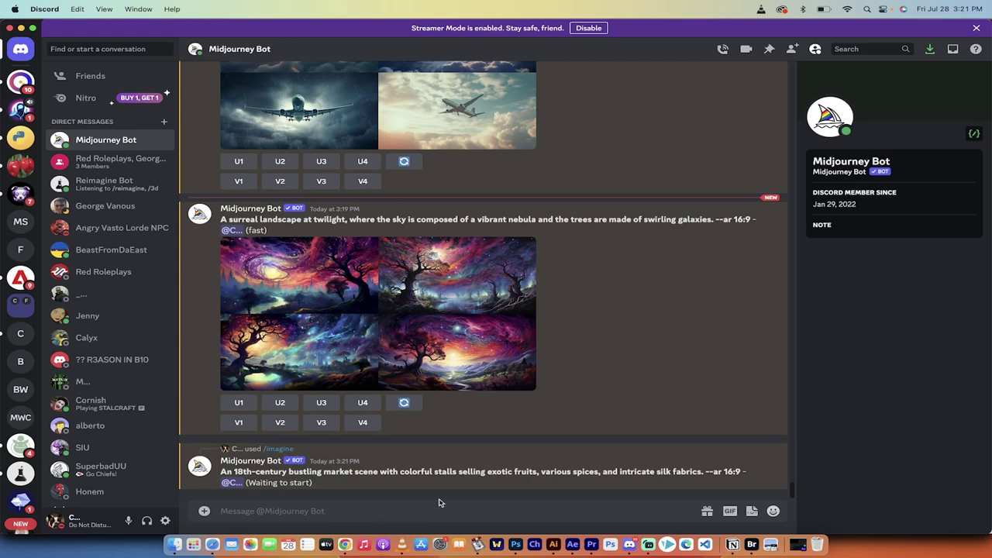
- Flip back and forth through the four Clipdrop market-scene images, then return to Discord
left_click(344, 545)
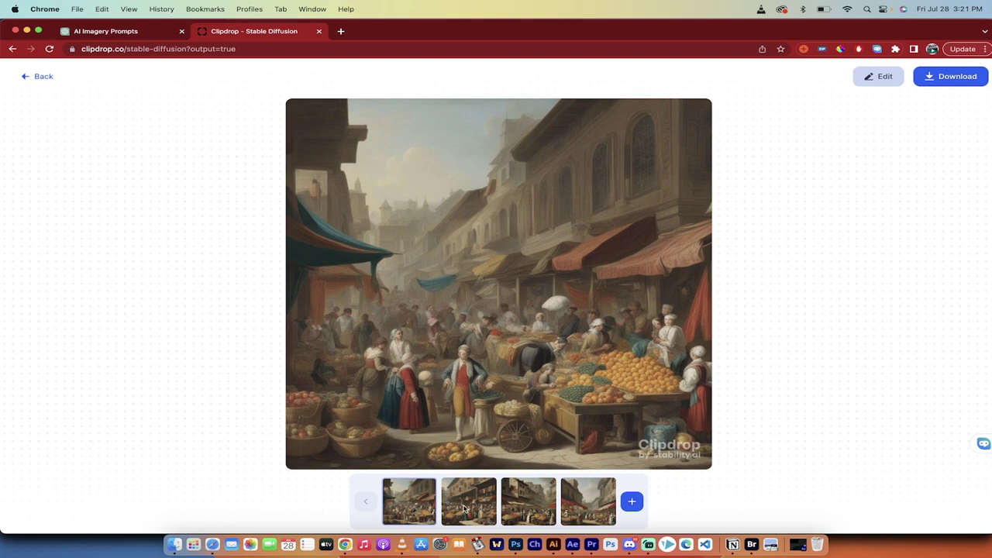
left_click(472, 505)
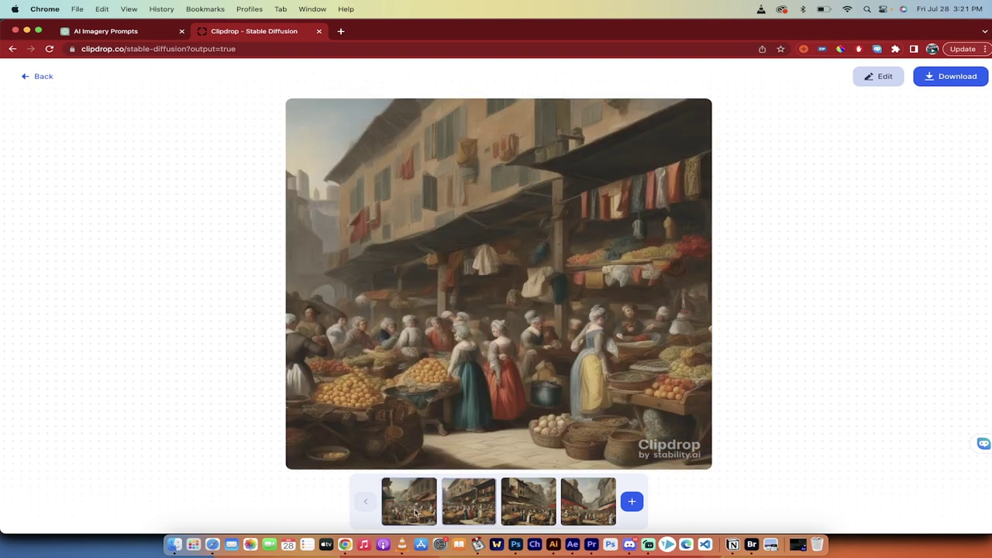
left_click(404, 514)
left_click(445, 507)
left_click(527, 507)
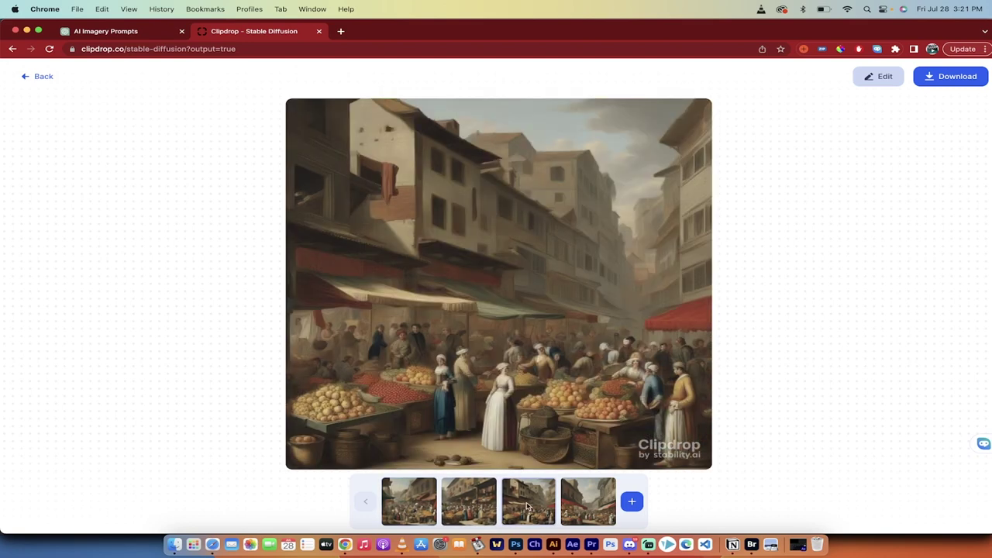
left_click(590, 504)
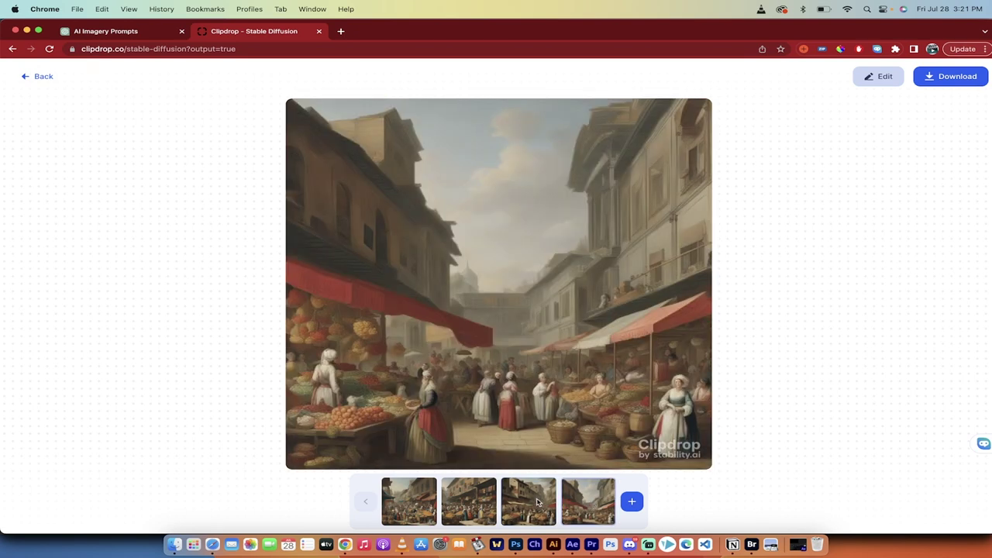
left_click(410, 500)
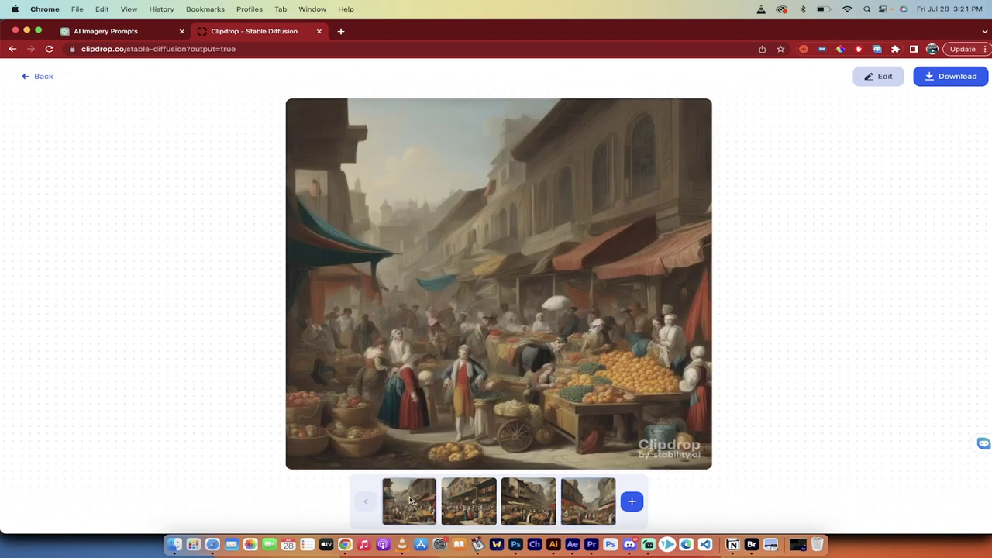
left_click(466, 500)
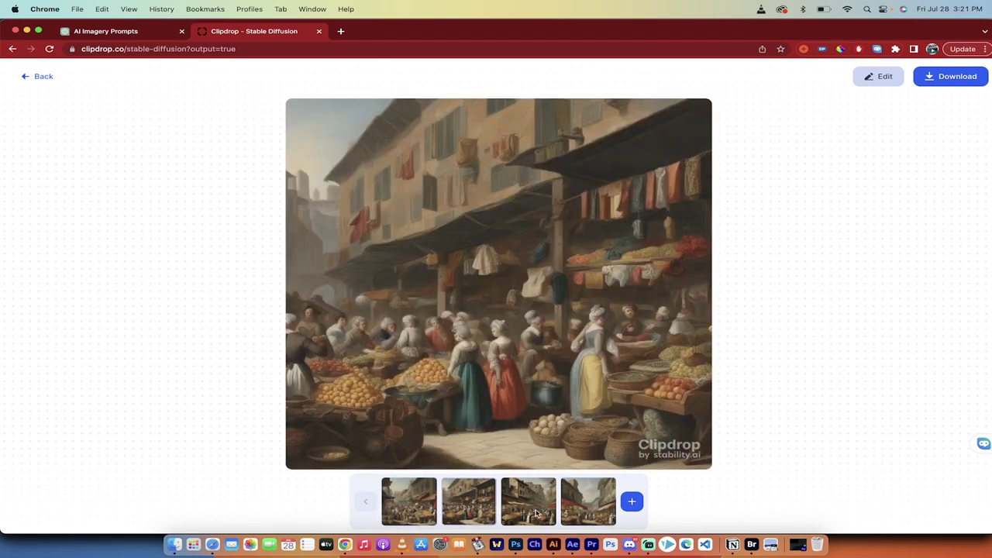
left_click(630, 545)
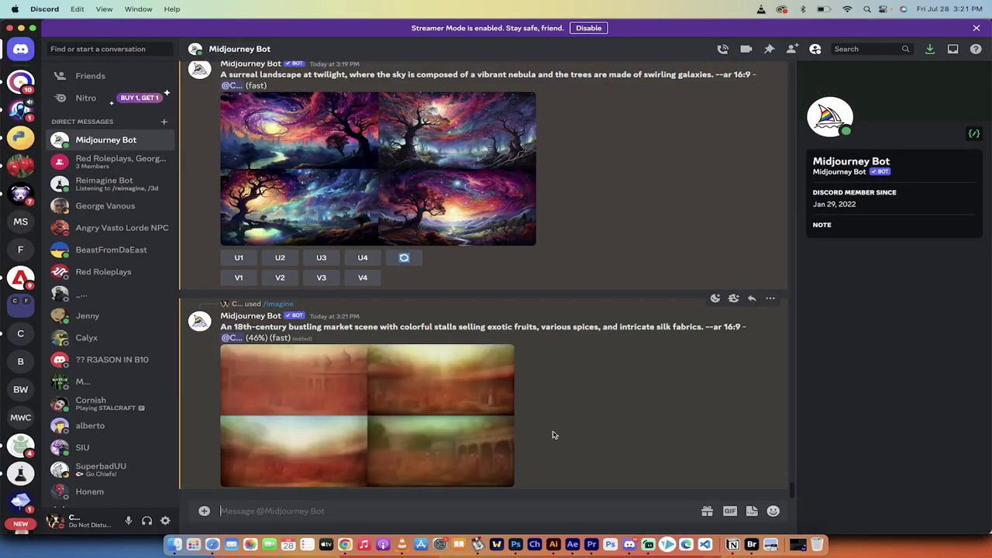
- Enlarge the finished Midjourney market-scene grid in Discord's image viewer
left_click(511, 343)
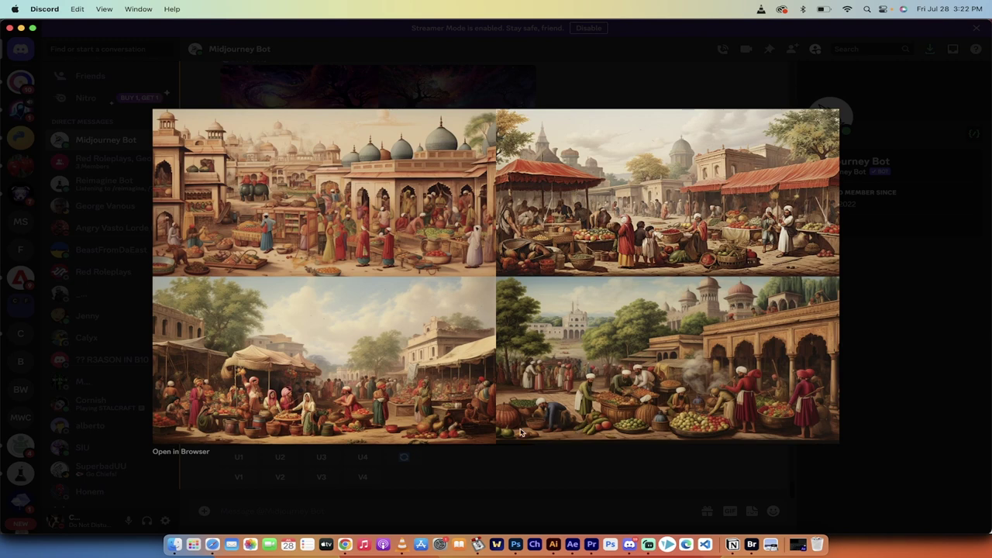
- Review the second, third and fourth Clipdrop market-scene images
left_click(345, 545)
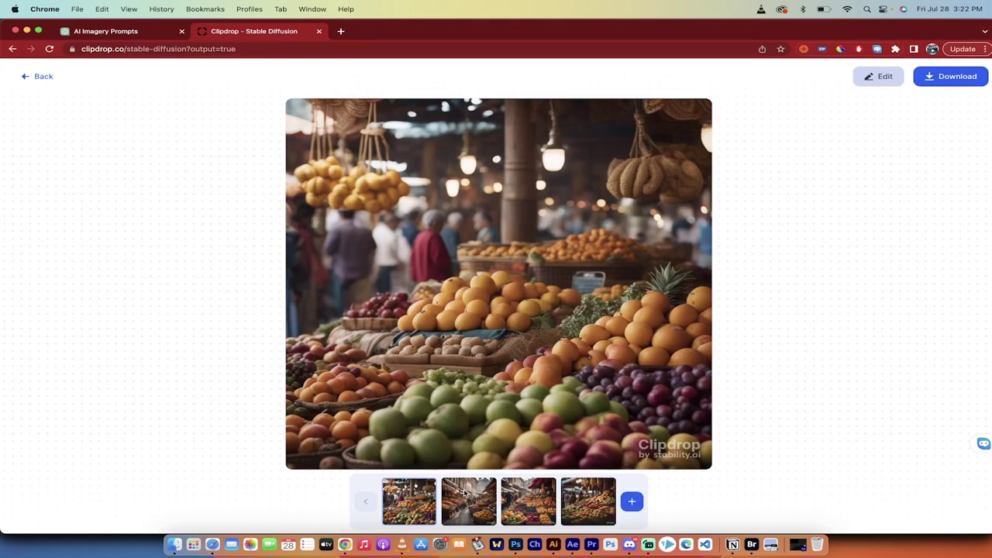
left_click(467, 494)
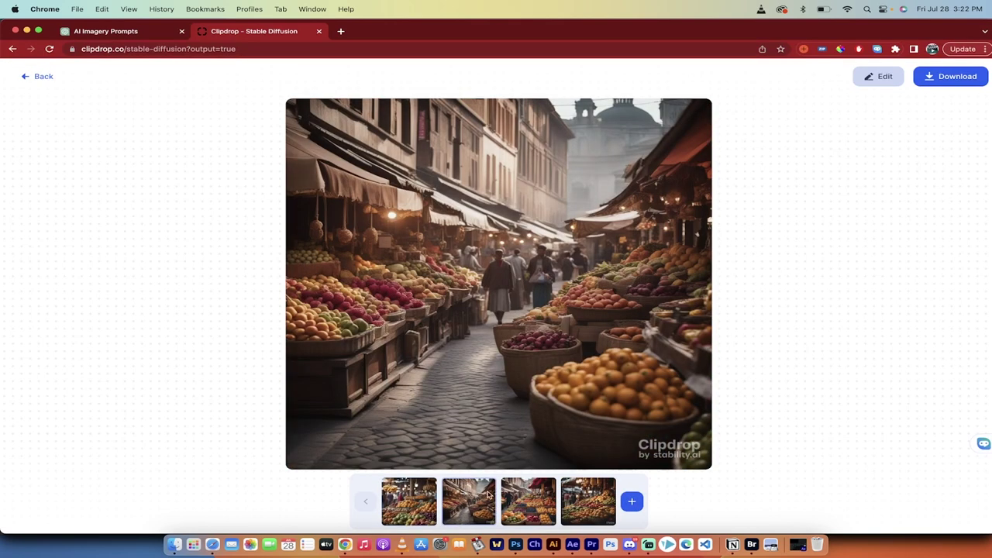
left_click(527, 507)
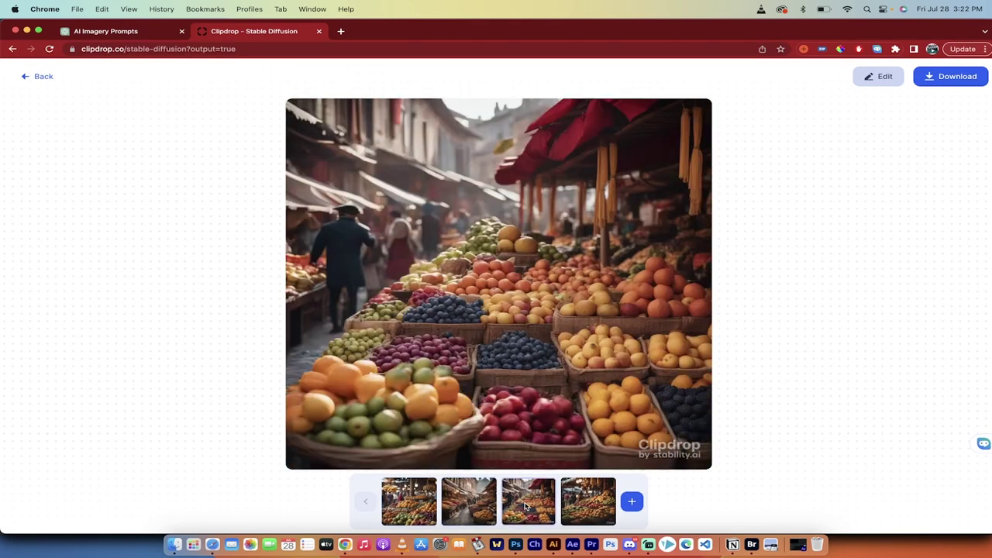
left_click(585, 507)
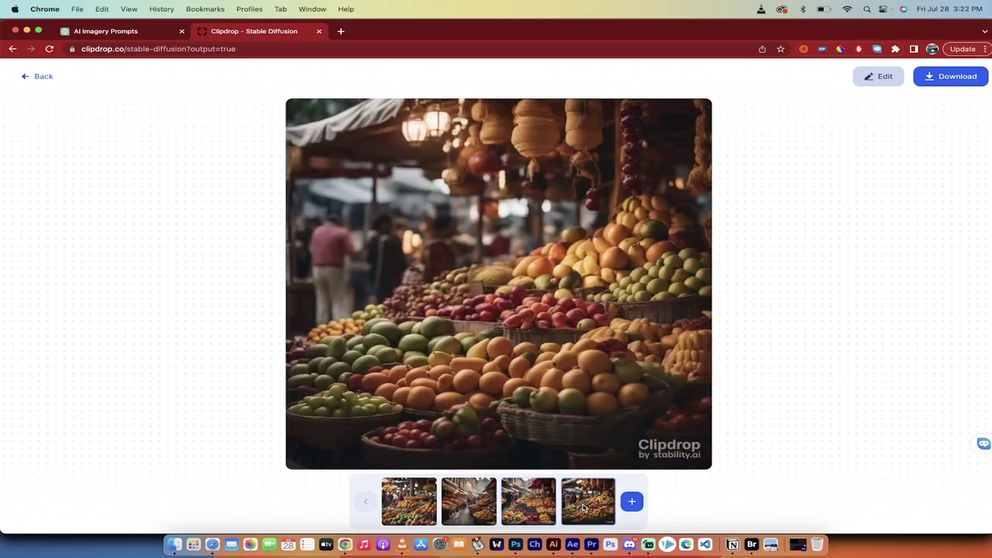
- Return to the prompt page and show the style and aspect ratio options
left_click(39, 75)
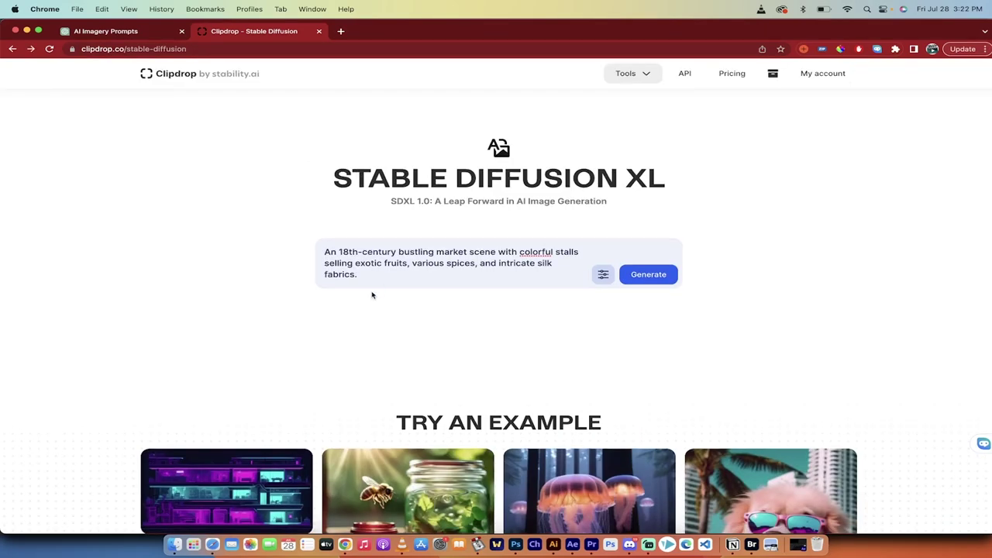
scroll(374, 277, "down", 1)
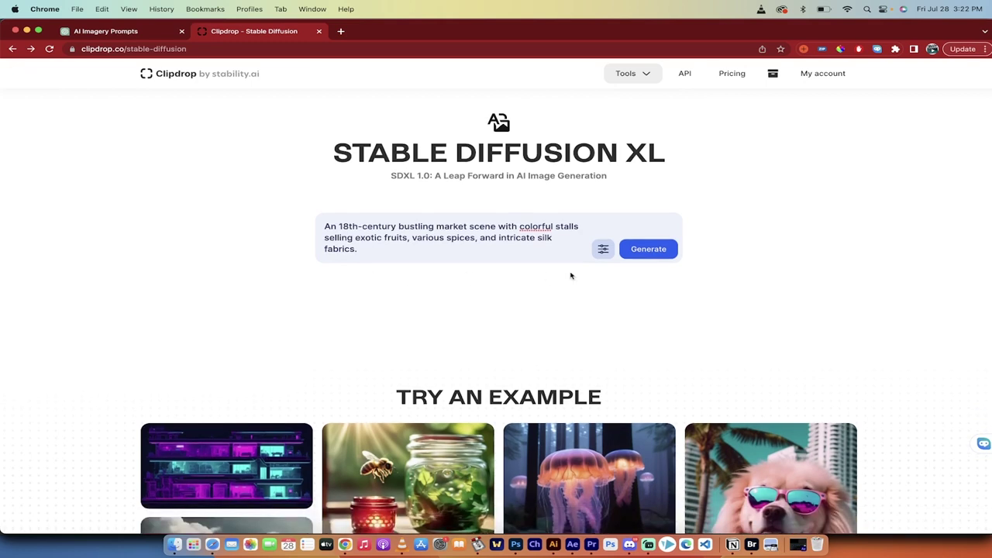
left_click(603, 249)
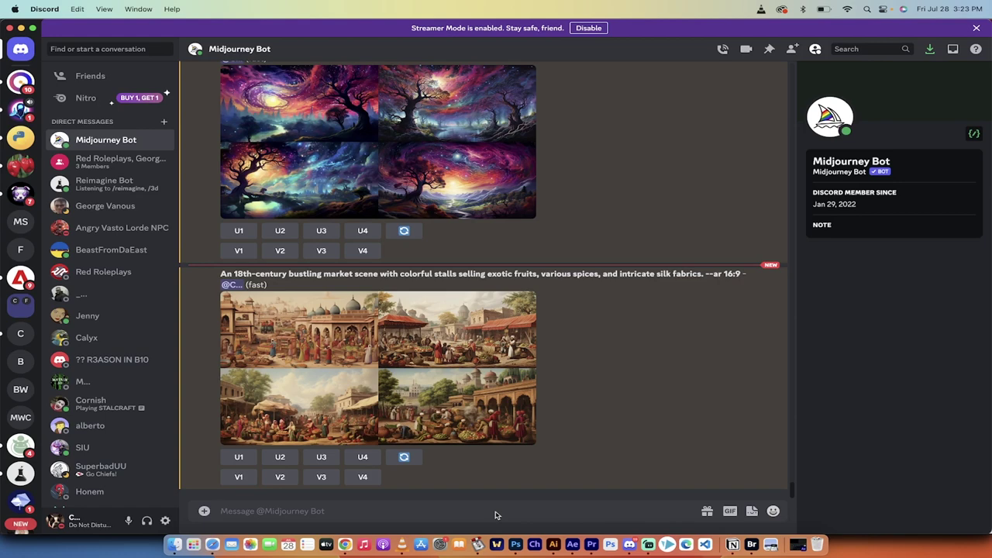
- Submit /imagine with the pasted hyper-realistic cyborg cheetah prompt to Midjourney Bot
type("/imagine")
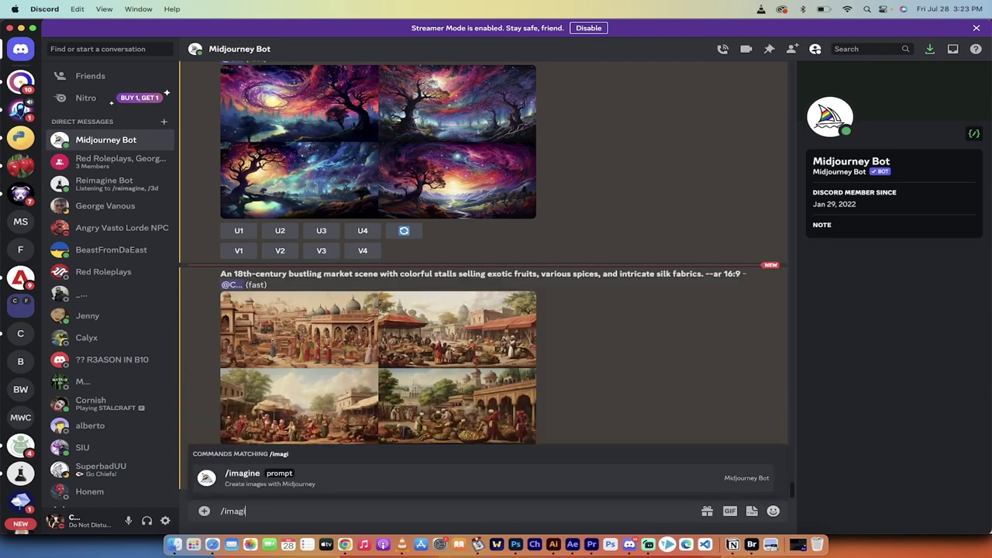
key("Tab")
type("\"A hyper-realistic portrait of a cyborg cheetah sprinting through a futuristic cityscape bathed in neon lights.")
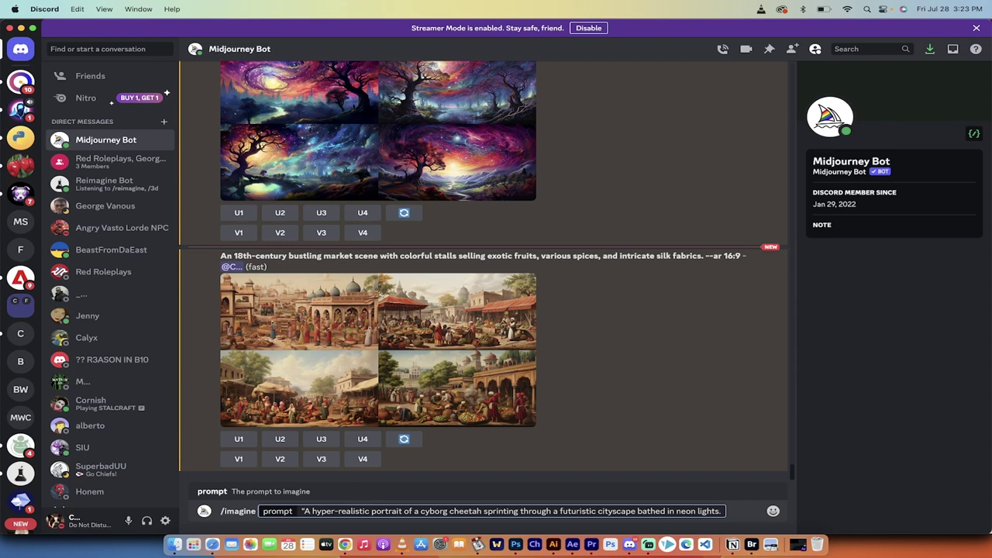
key("Return")
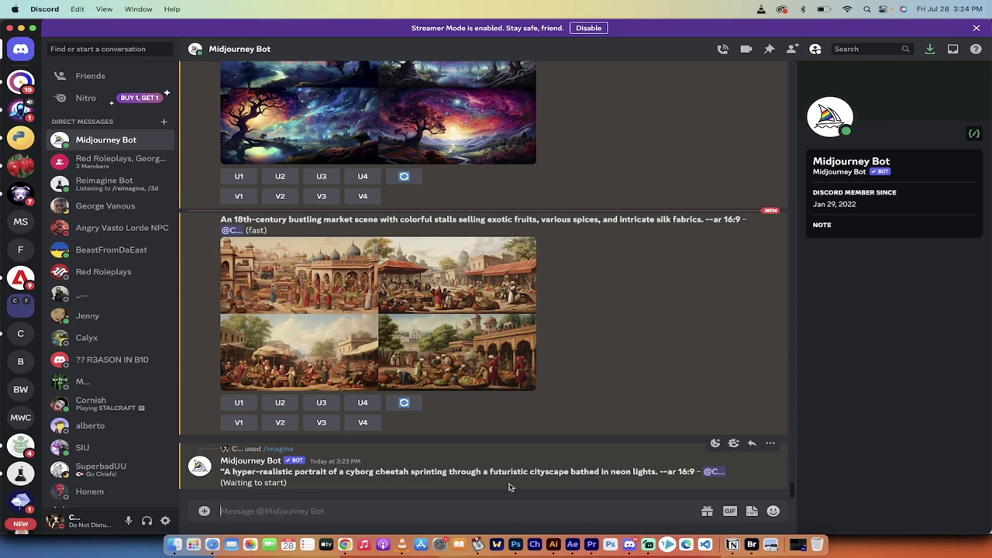
- Replace the market prompt in Clipdrop with the pasted cyborg cheetah prompt
left_click(345, 545)
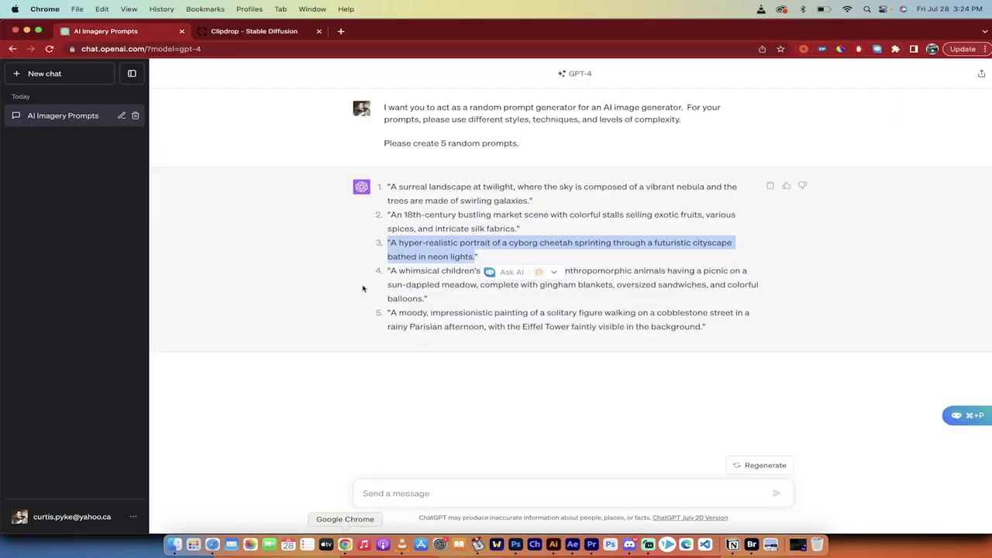
left_click(261, 34)
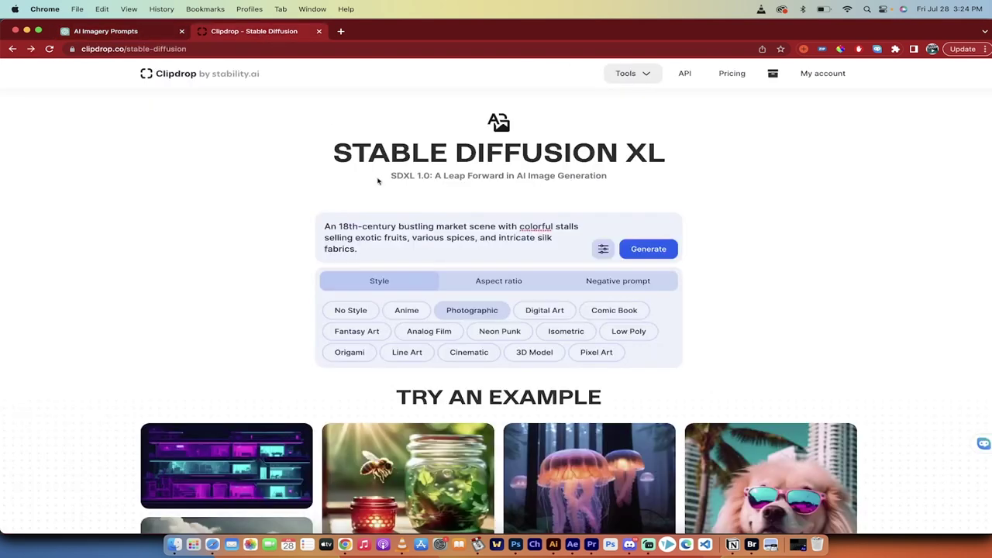
triple_click(375, 254)
type("\"A hyper-realistic portrait of a cyborg cheetah sprinting through a futuristic cityscape bathed in neon lights.")
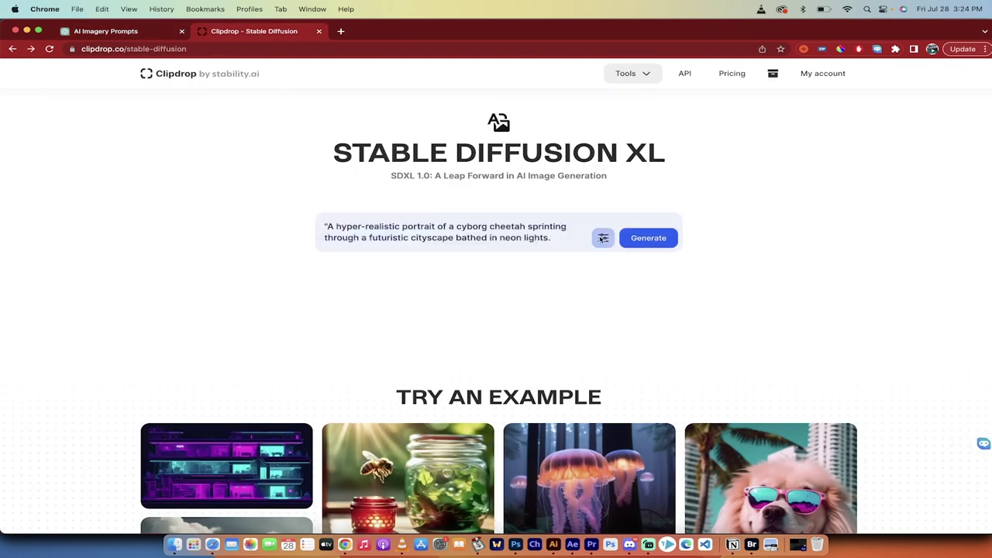
- Choose No Style and Widescreen (16:9), then generate the cheetah images
left_click(603, 238)
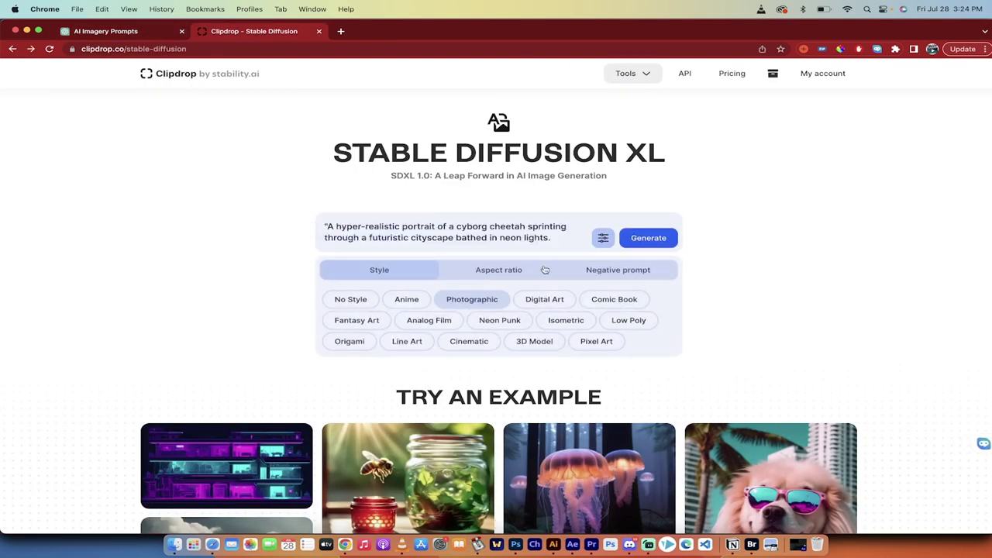
left_click(350, 301)
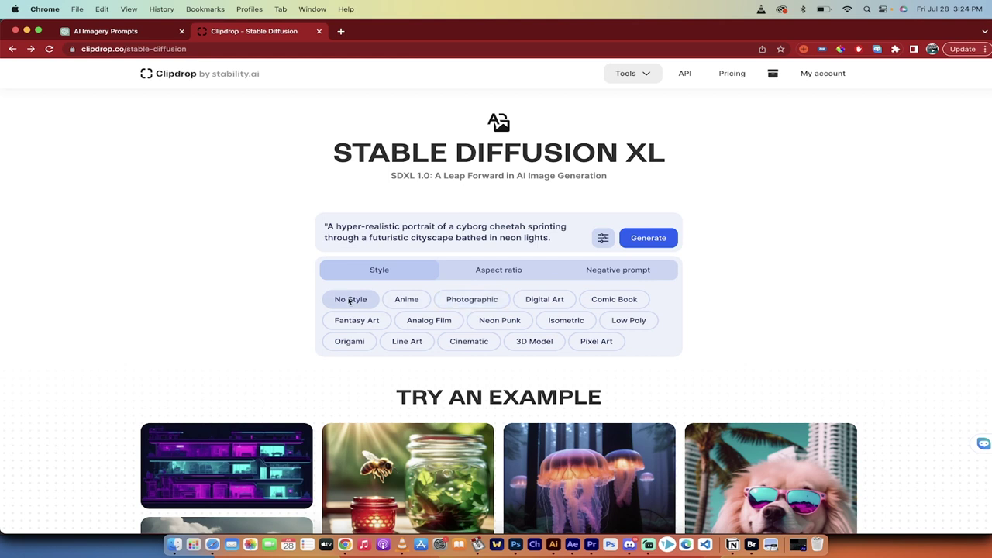
left_click(500, 272)
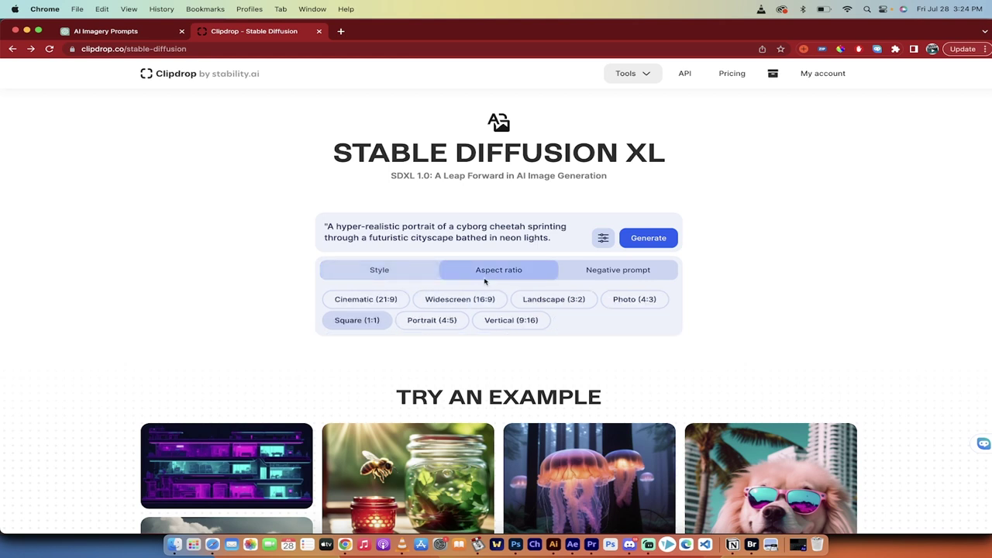
left_click(468, 303)
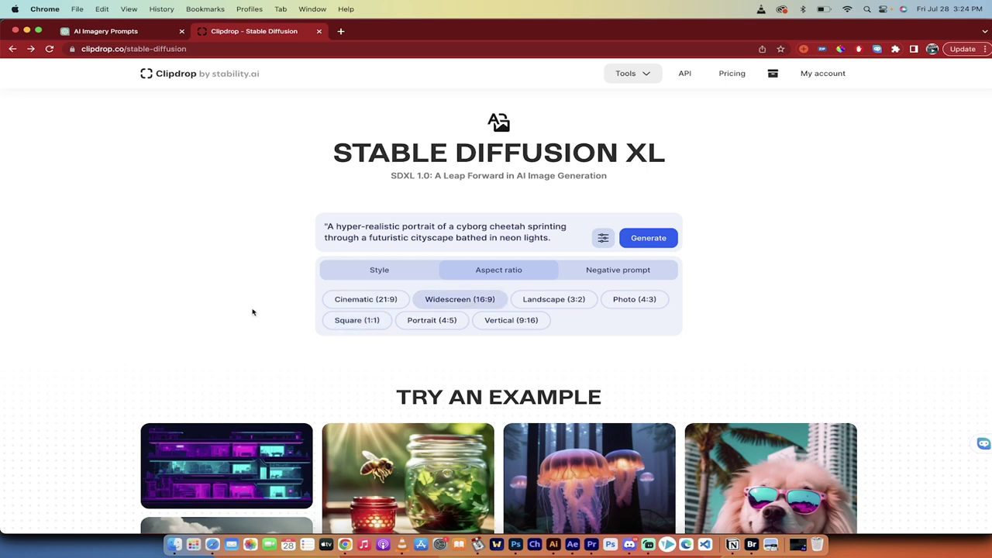
left_click(658, 237)
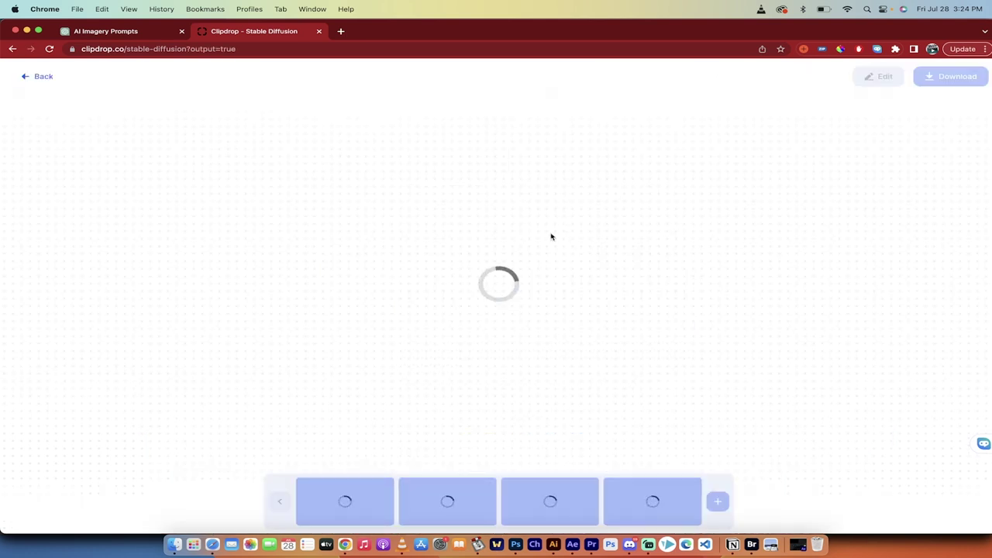
- Skip the subscription popup and view the second, third and fourth cheetah images
left_click(478, 297)
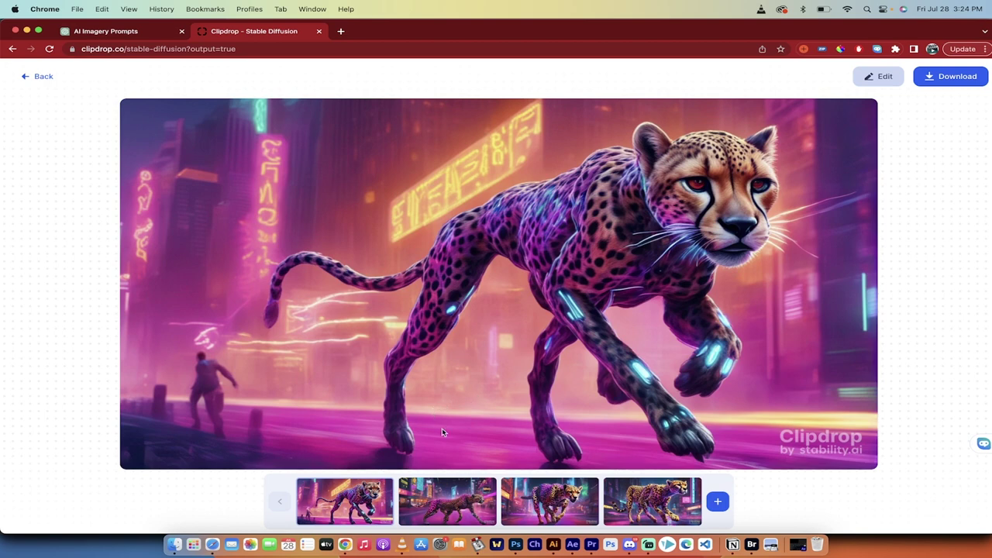
left_click(446, 504)
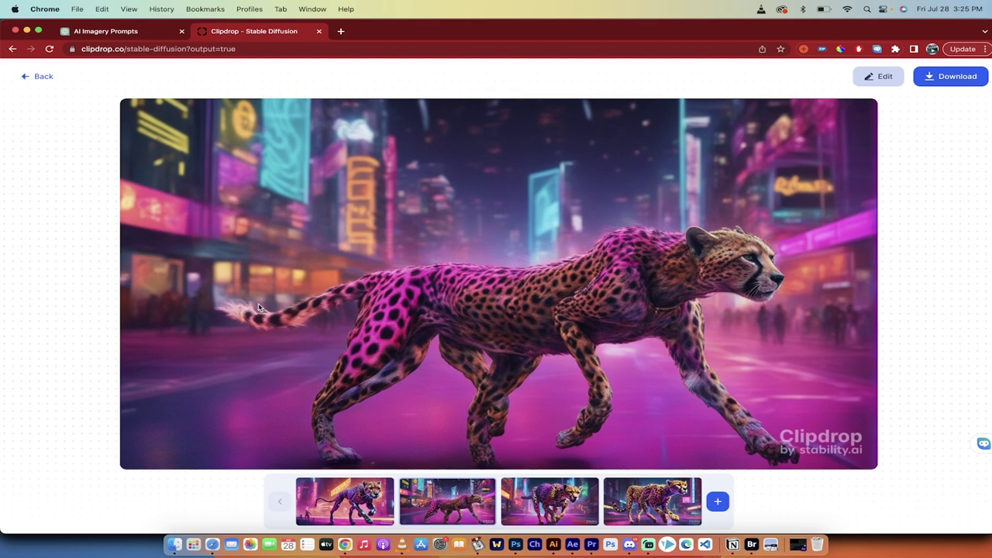
left_click(548, 509)
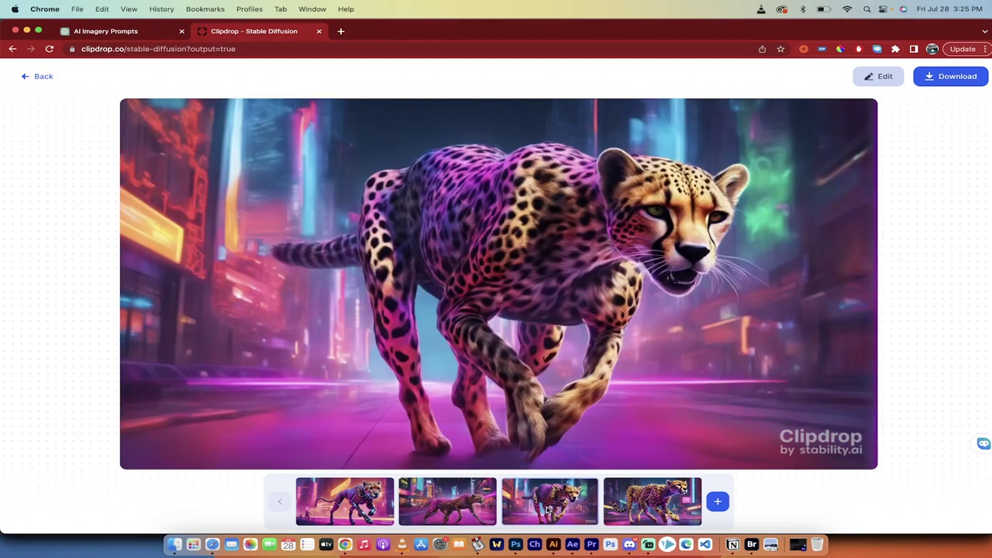
left_click(637, 508)
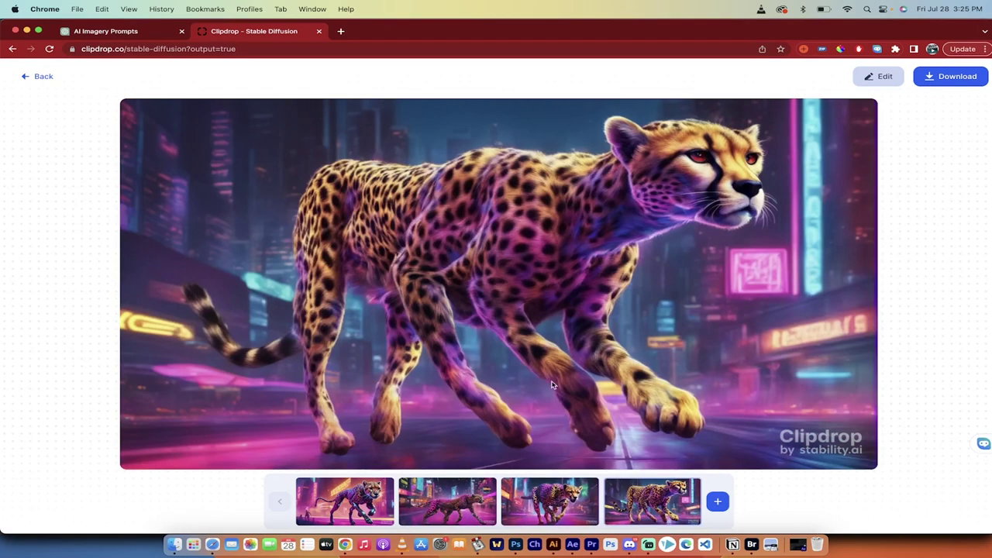
- Back in Discord, enlarge Midjourney's four-image cyborg cheetah grid
left_click(630, 545)
left_click(331, 322)
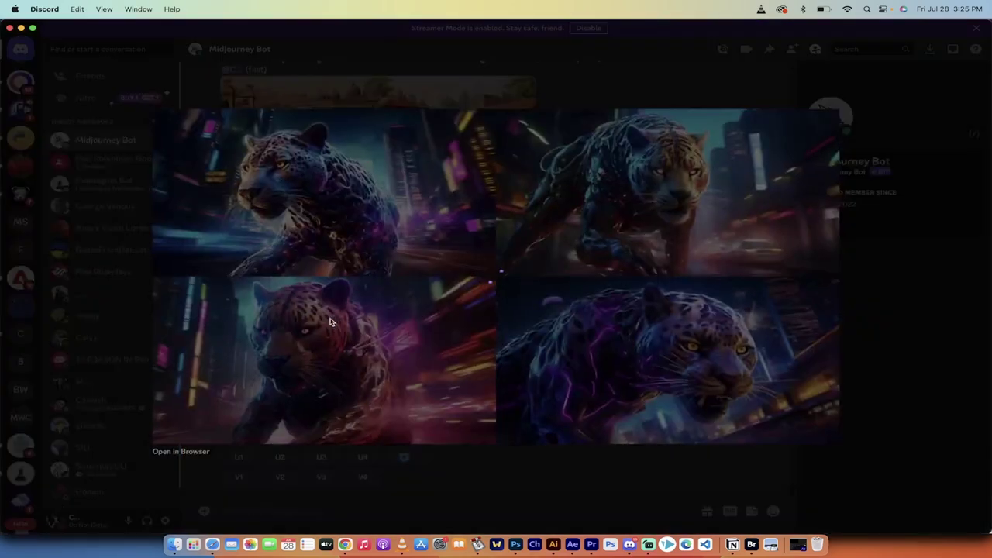